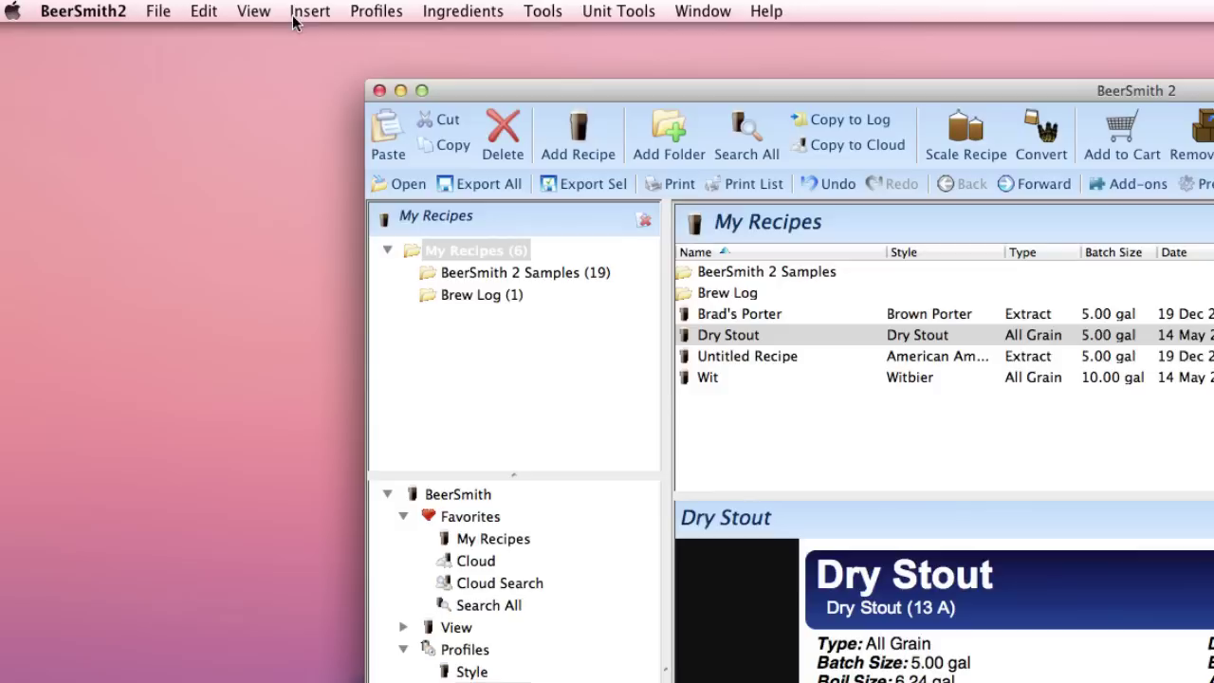
Open the Insert menu to reach the Equipment Wizard entry
left_click(310, 11)
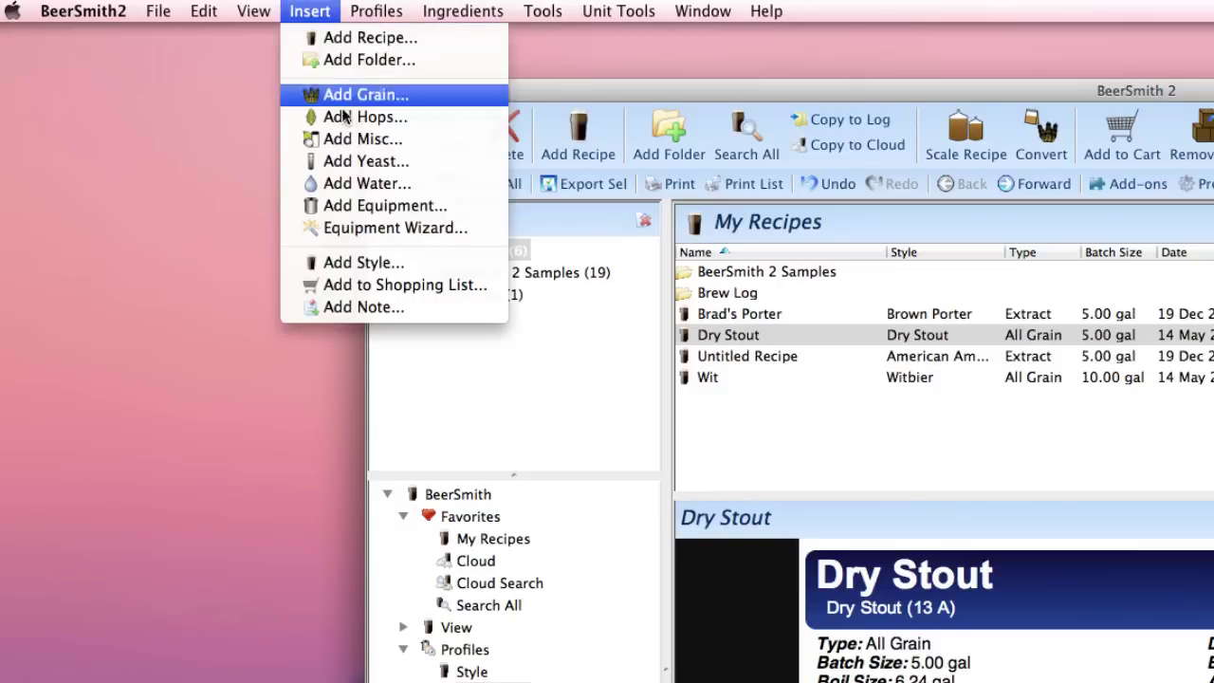
Launch the Equipment Wizard and name the new profile 'Brad's Equipment'
left_click(377, 228)
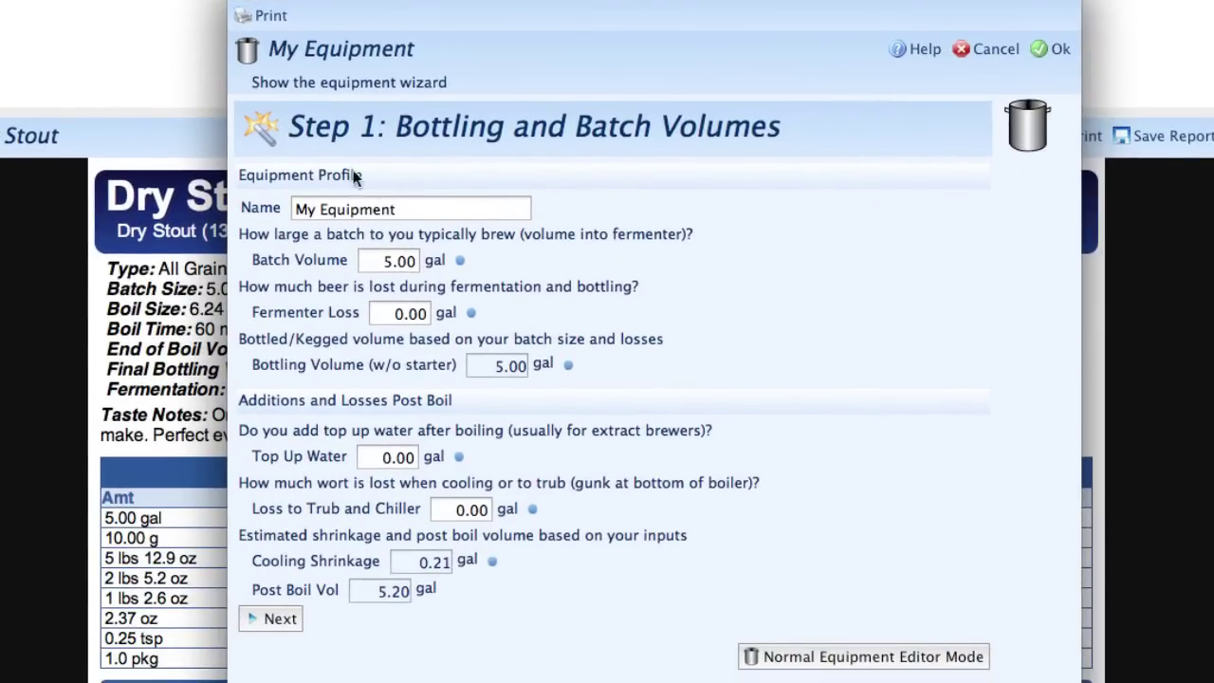
left_click_drag(443, 206, 57, 206)
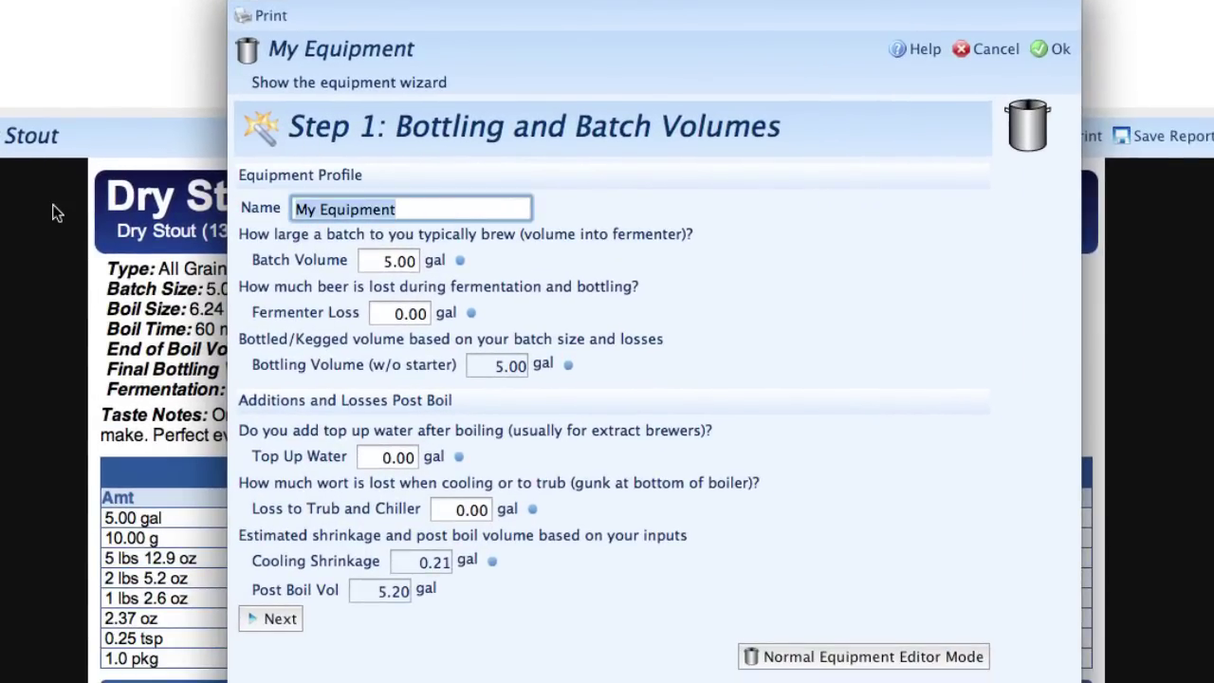
type("Brad")
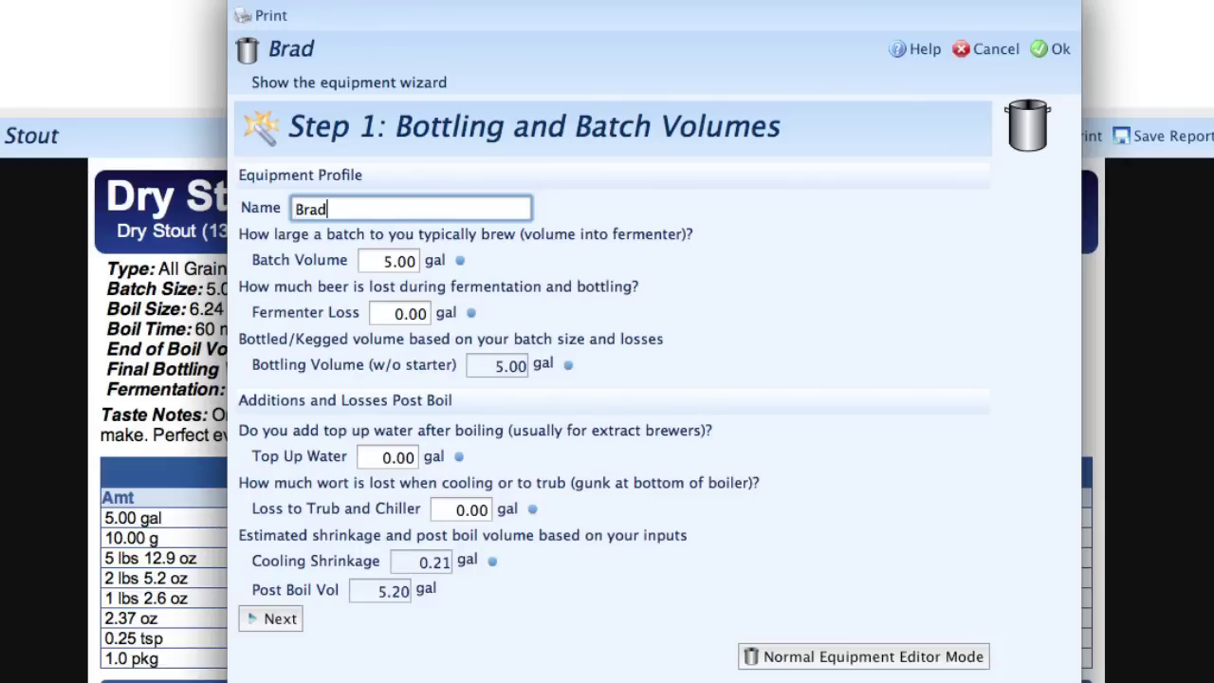
type("'s Equipment")
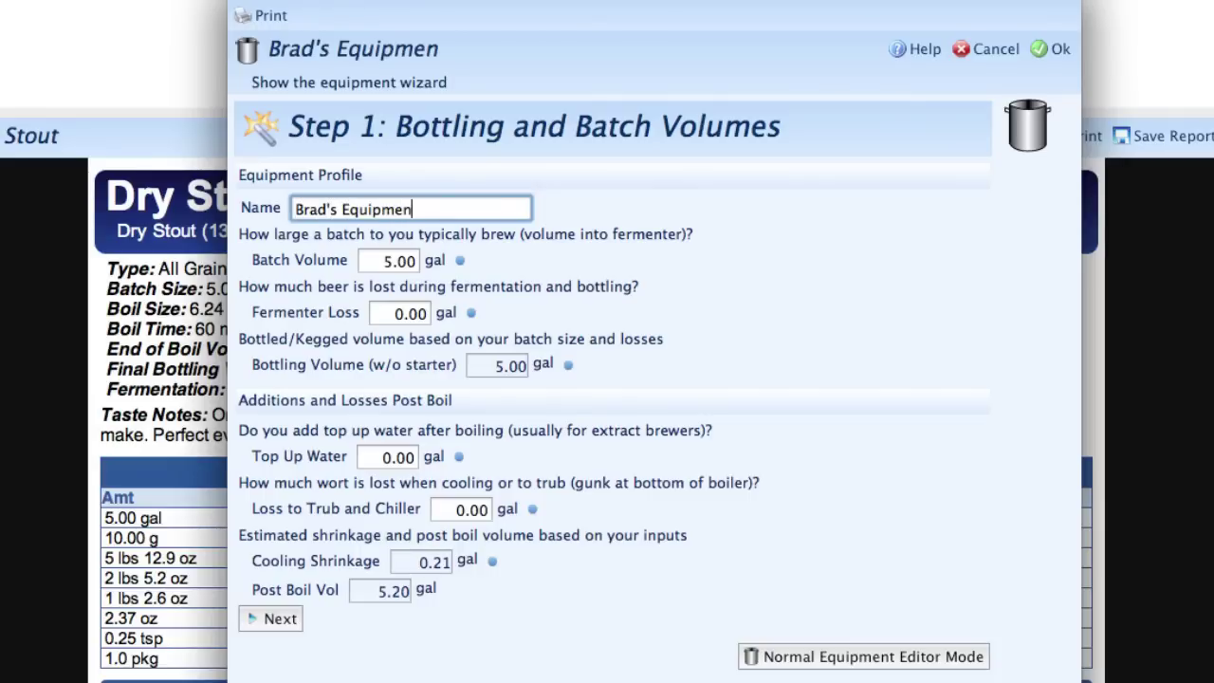
Keep the 5.00 gal batch volume and set Fermenter Loss to 0.75 gal
left_click(383, 261)
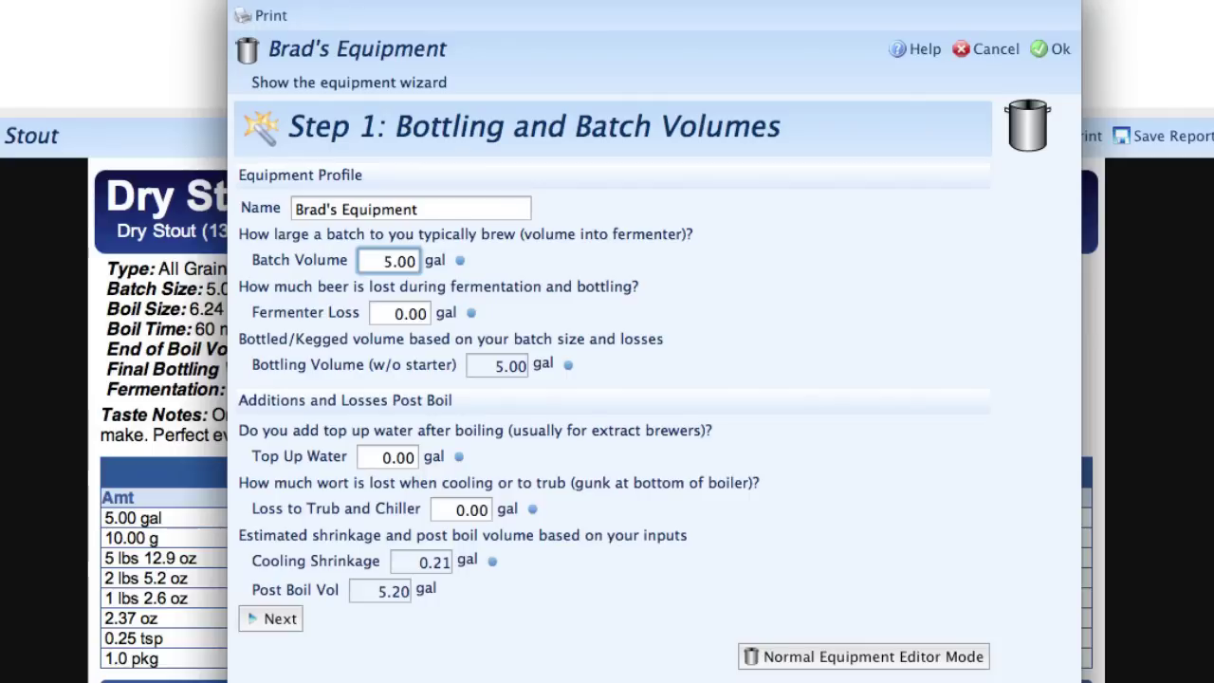
left_click(400, 313)
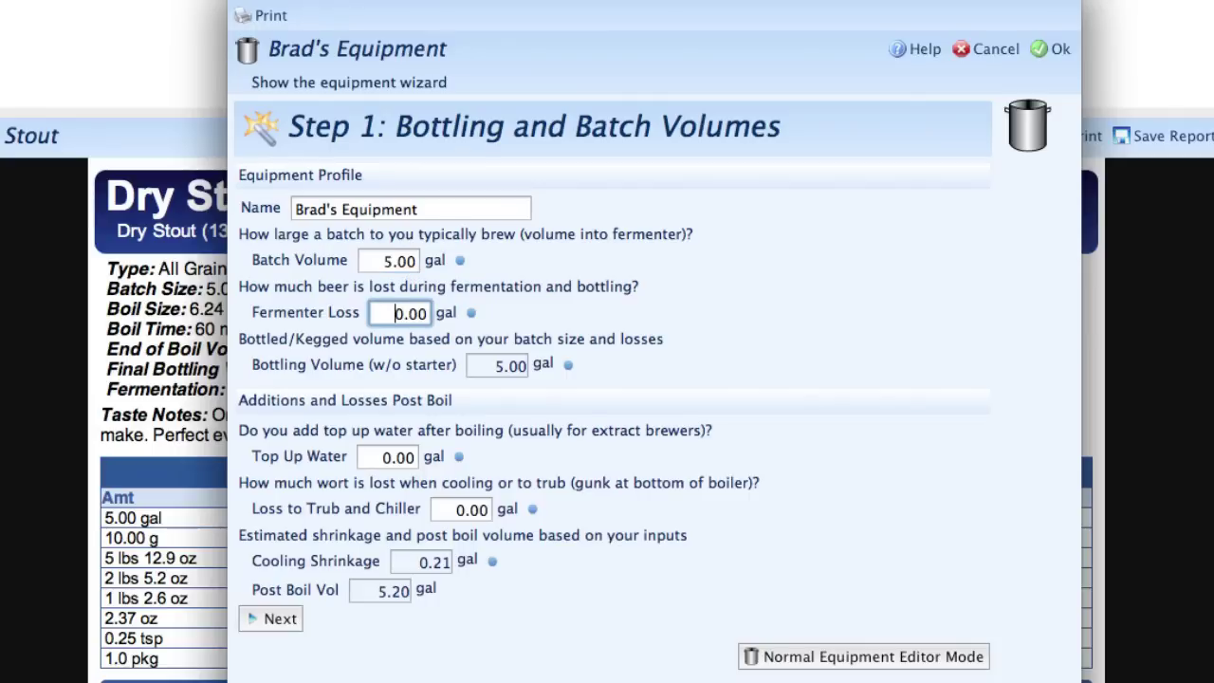
key("Right")
key("Right")
key("Right")
key("BackSpace")
key("BackSpace")
key("BackSpace")
key("BackSpace")
type("0.75")
key("Tab")
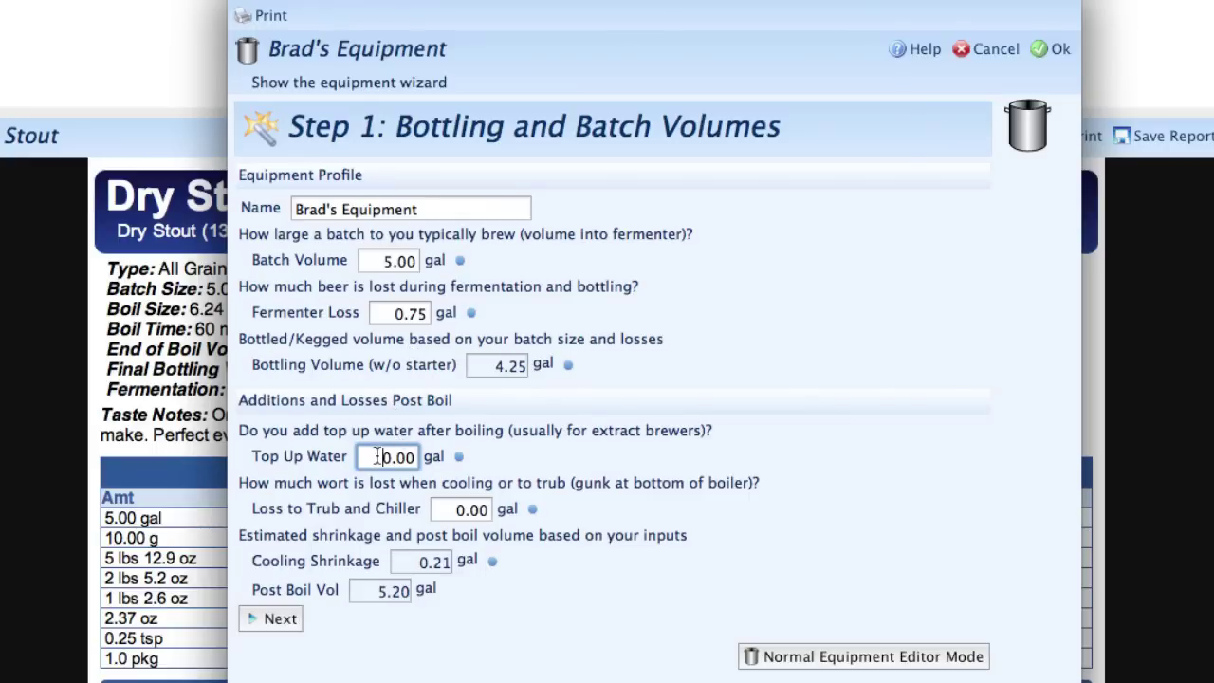
Leave Top Up Water at 0.00 and set Loss to Trub and Chiller to 0.75 gal
left_click_drag(376, 456, 471, 455)
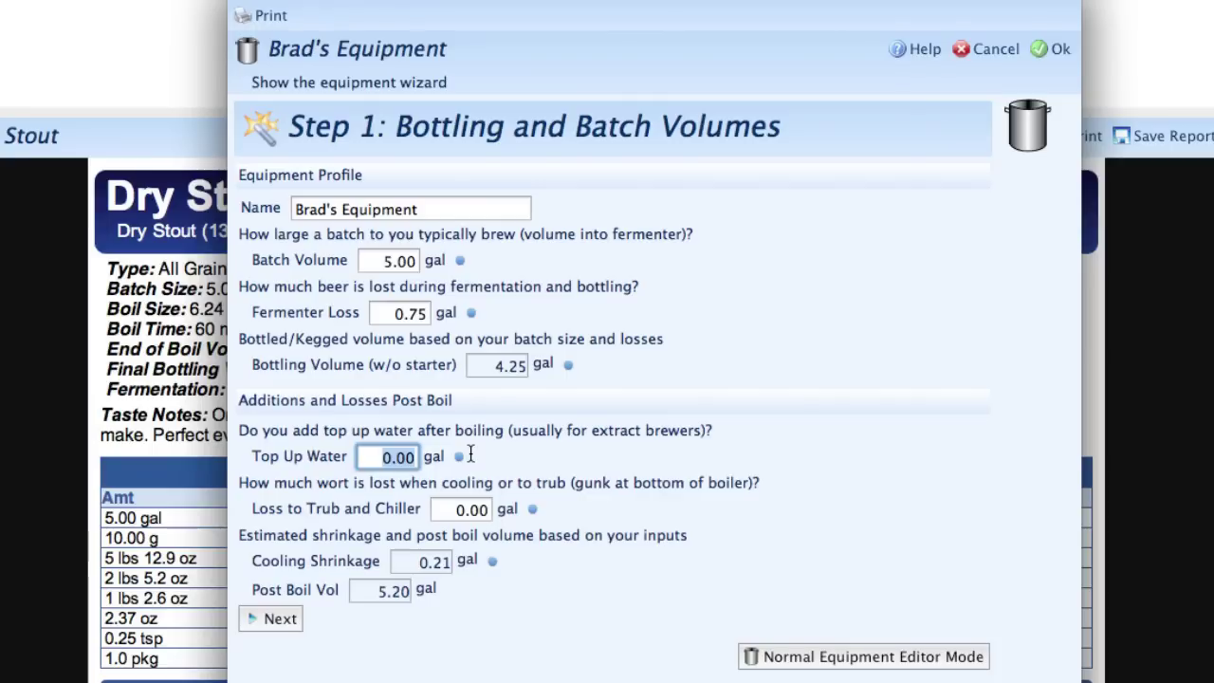
left_click(457, 510)
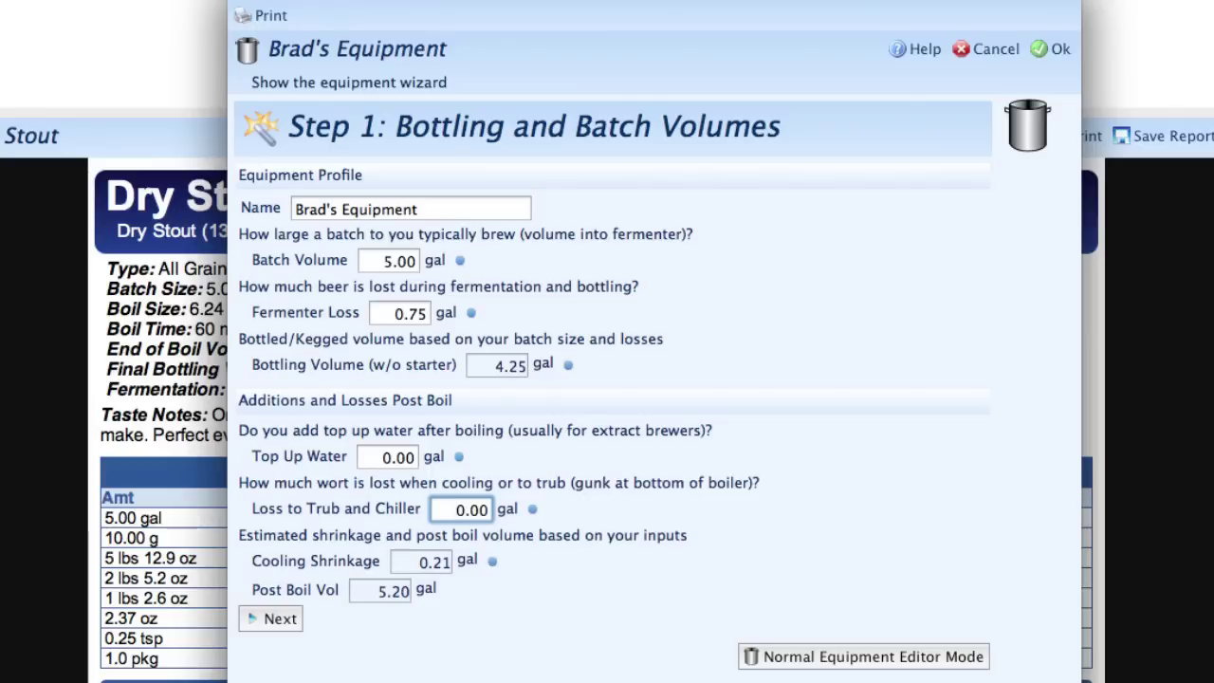
type("0.75")
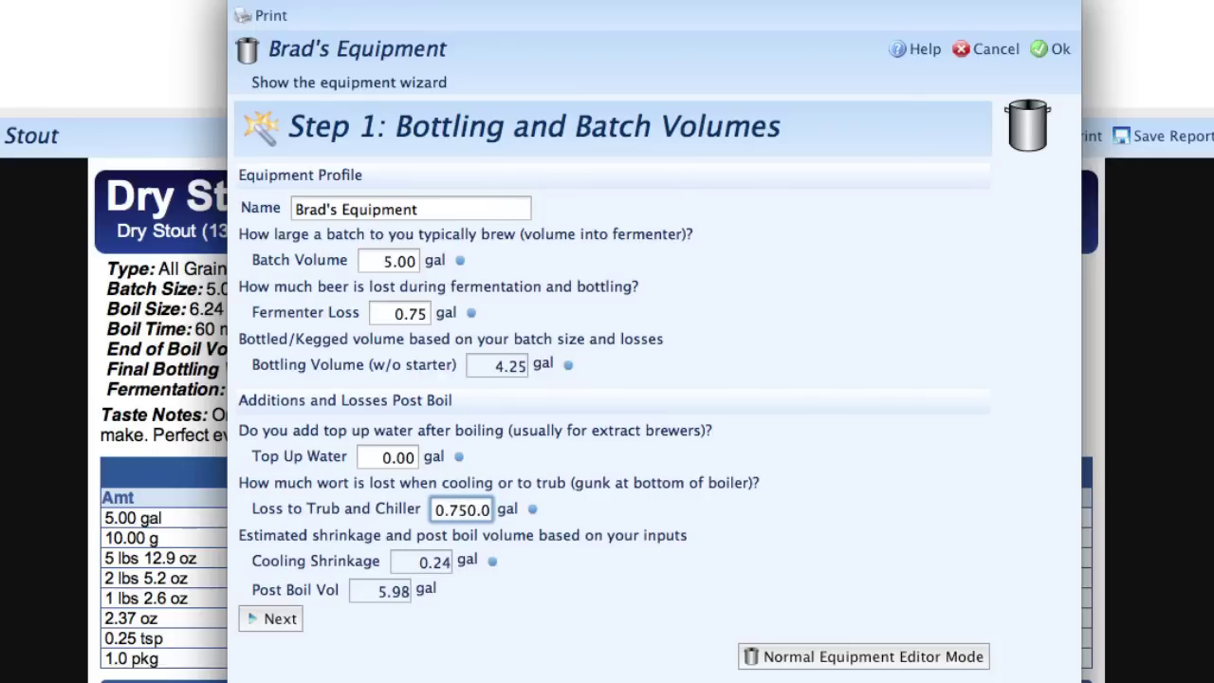
key("Delete")
key("Delete")
key("Delete")
left_click(433, 524)
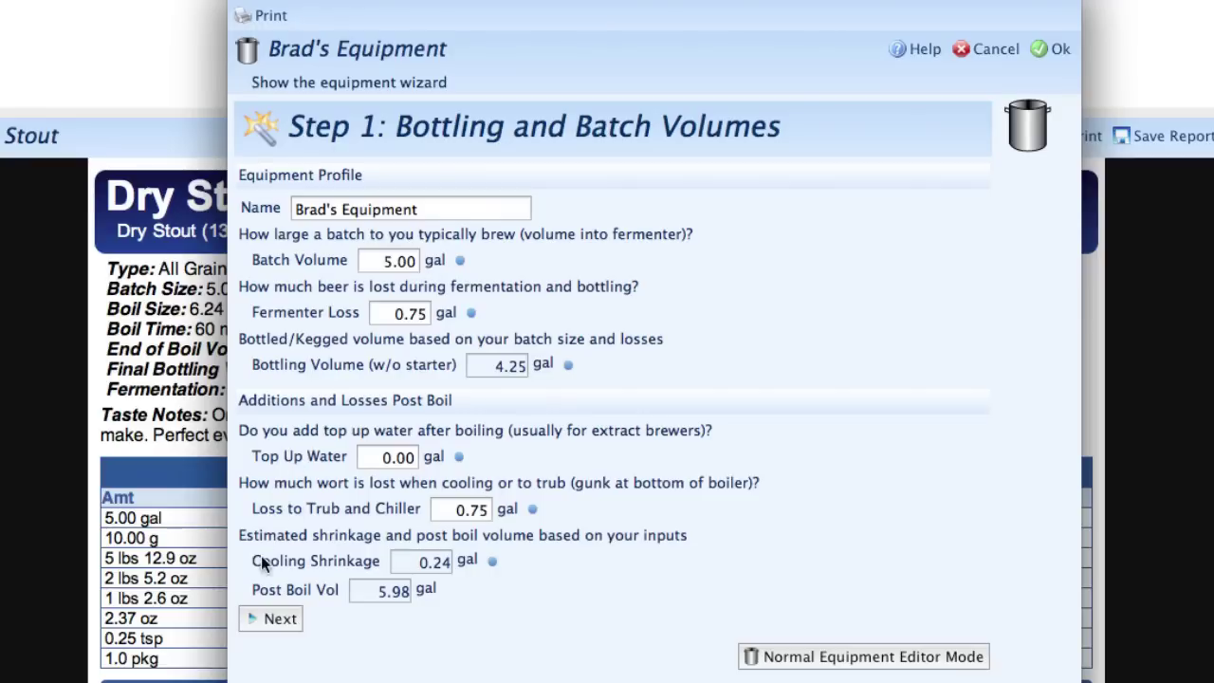
On wizard Step 2, keep the 60 min boil time and set Boil Off to 0.75 gal
left_click(280, 619)
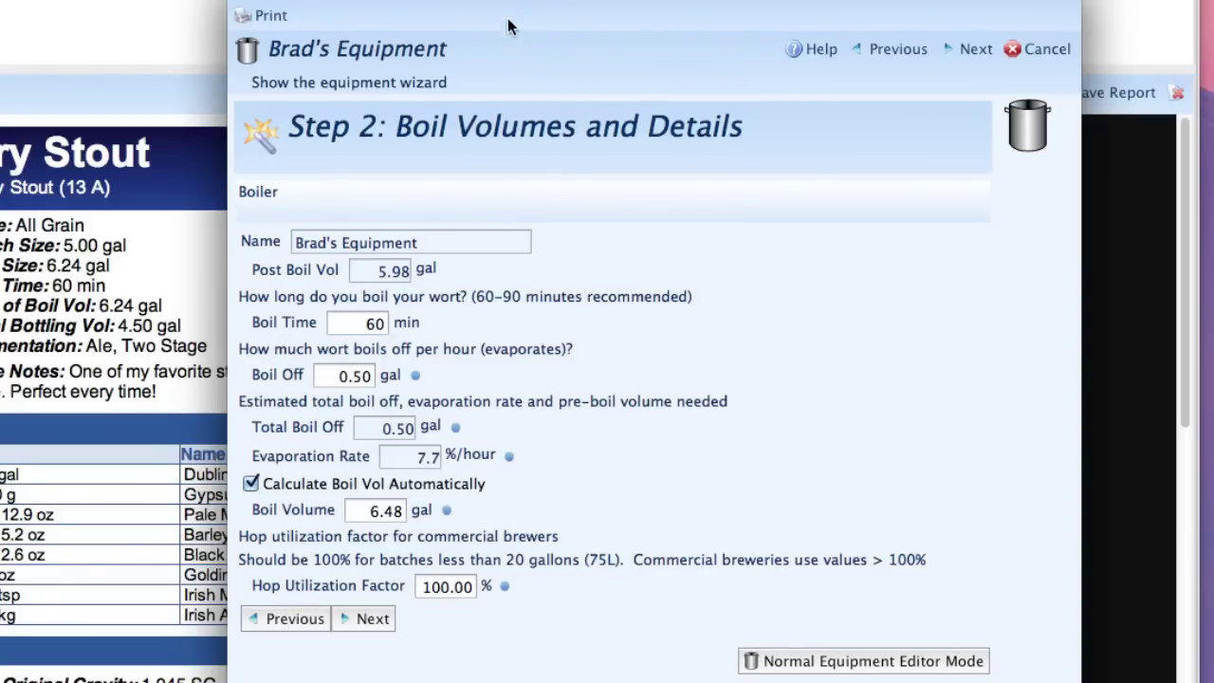
double_click(368, 324)
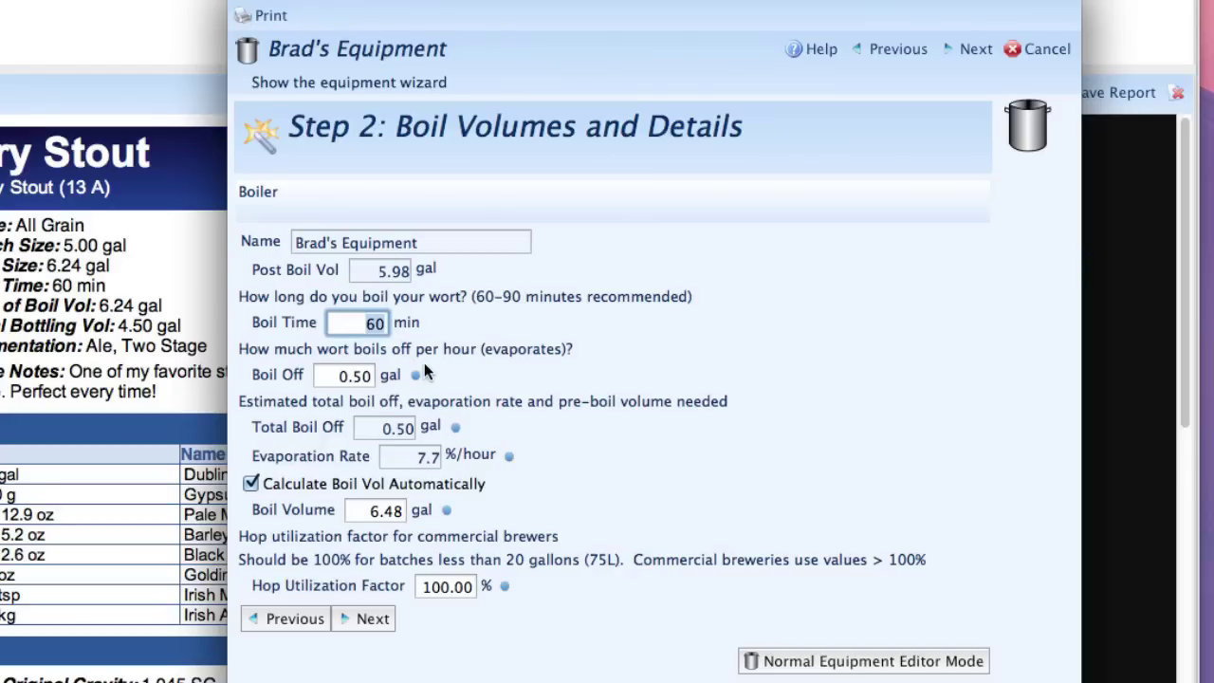
key("Tab")
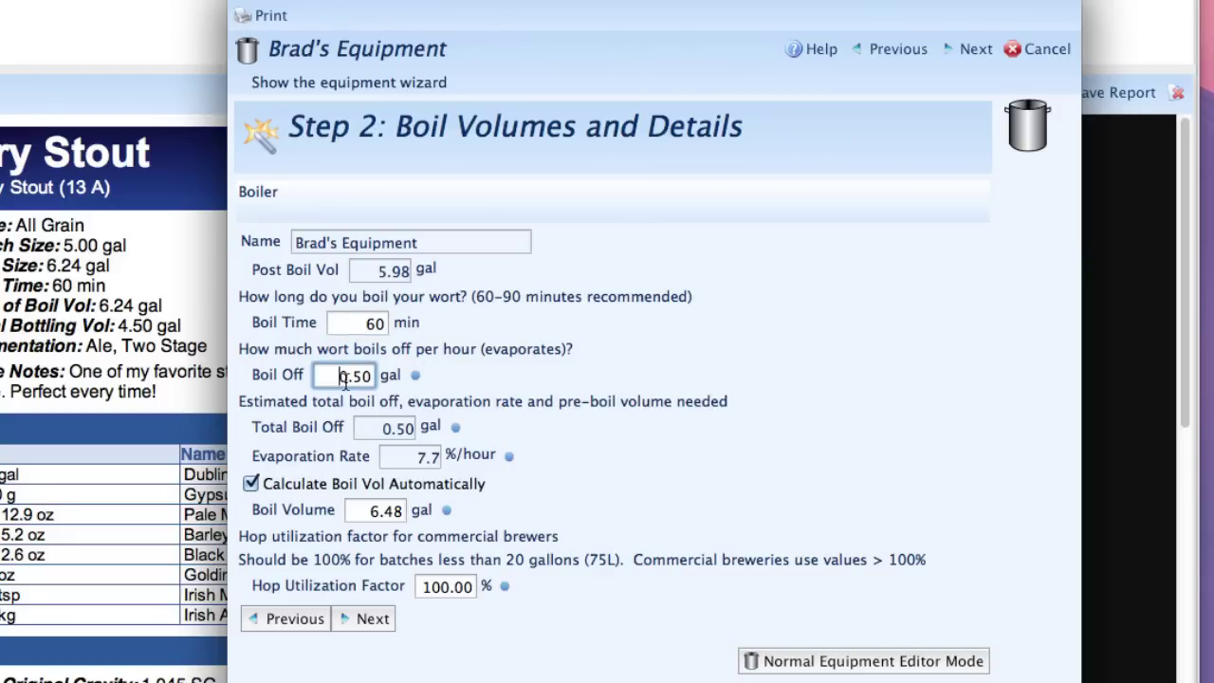
left_click_drag(334, 376, 472, 378)
type("0.7")
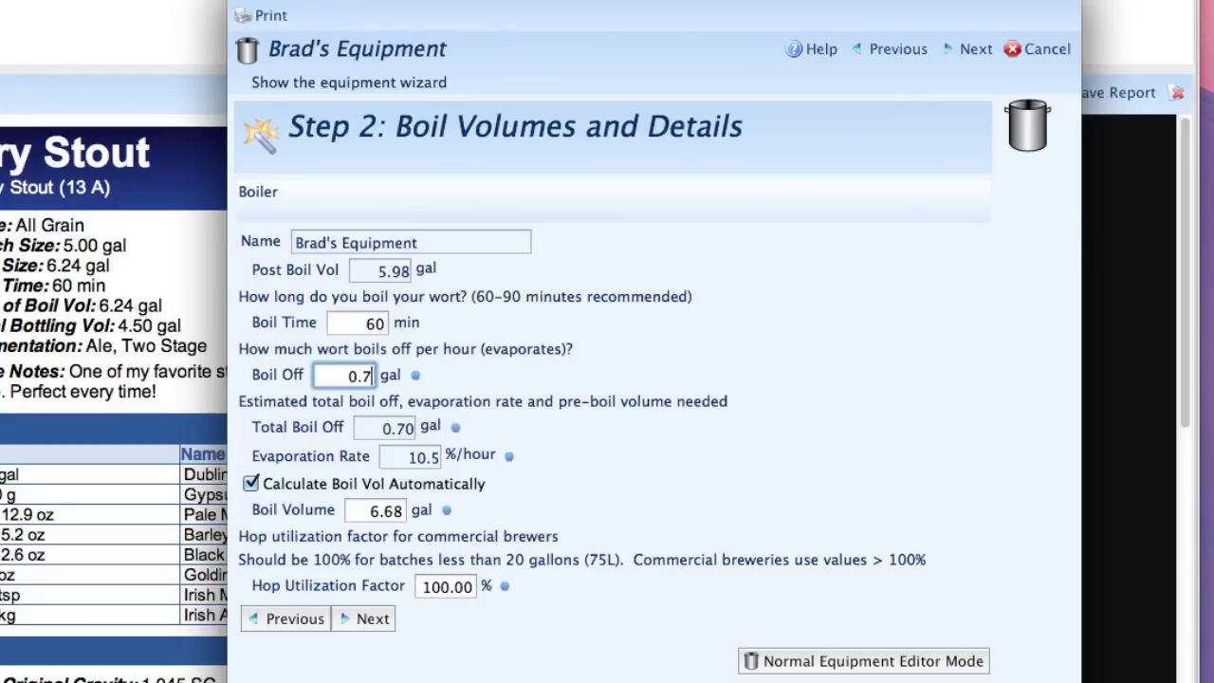
type("5")
left_click(371, 510)
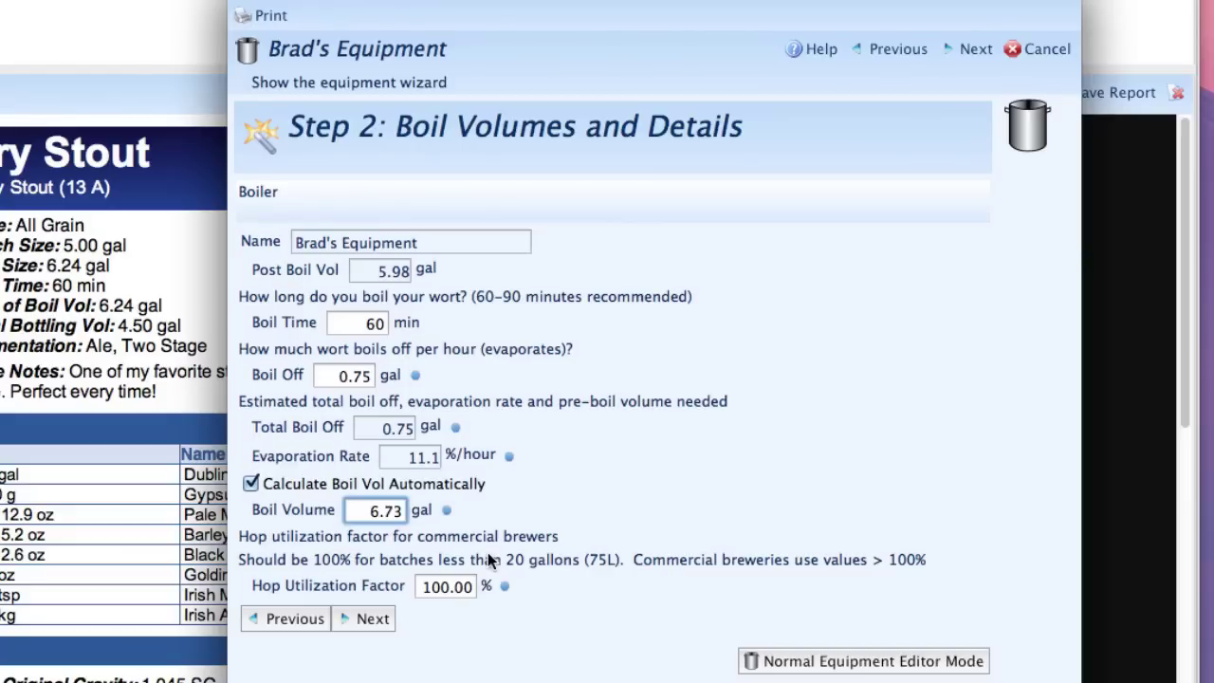
On Step 3, set Mash Tun Weight to 7 lb and Mash Tun Specific Heat to 0.3
left_click(373, 620)
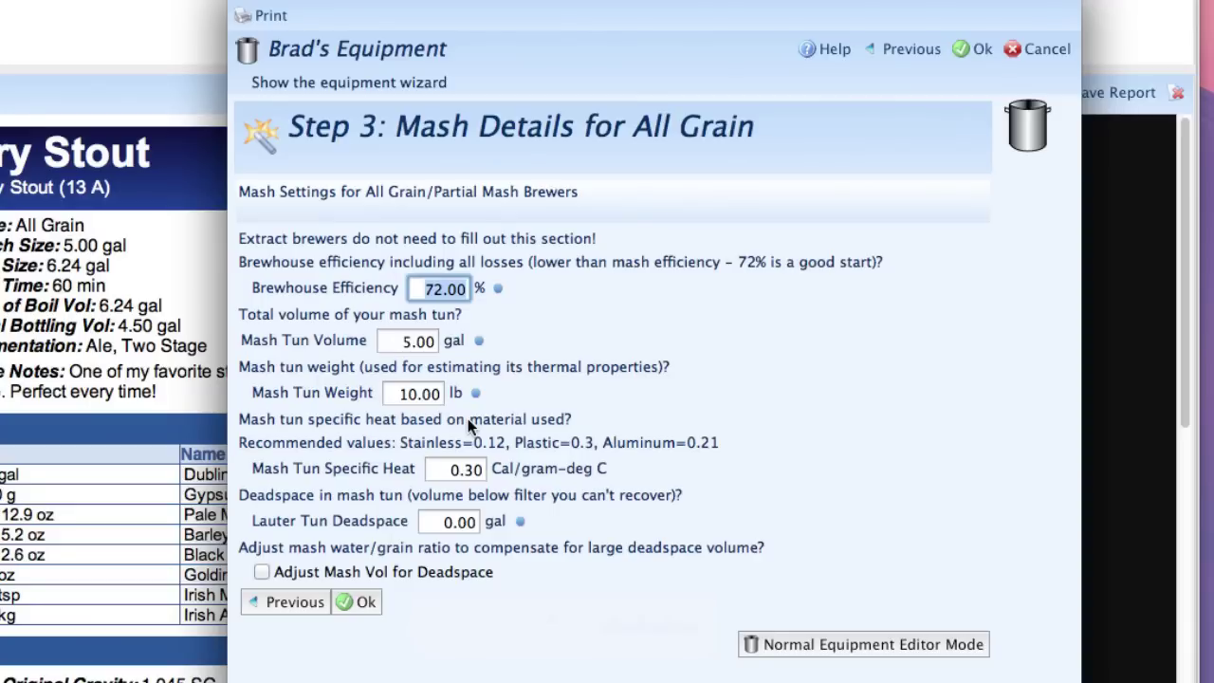
key("Tab")
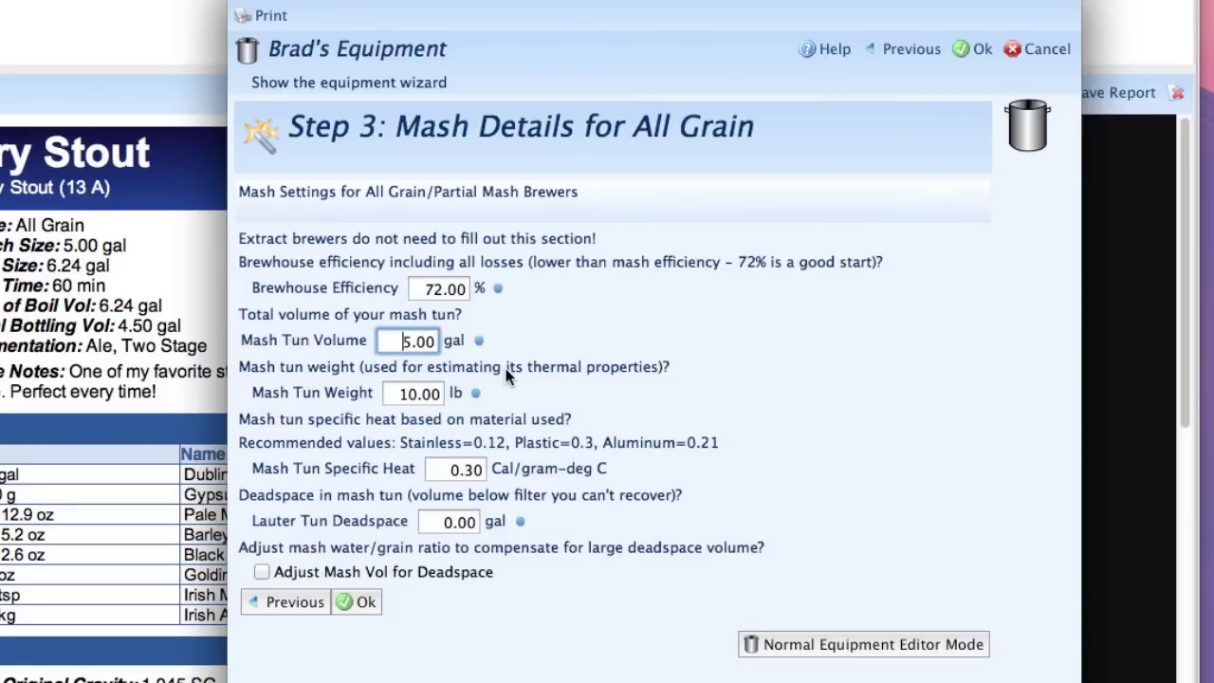
key("Tab")
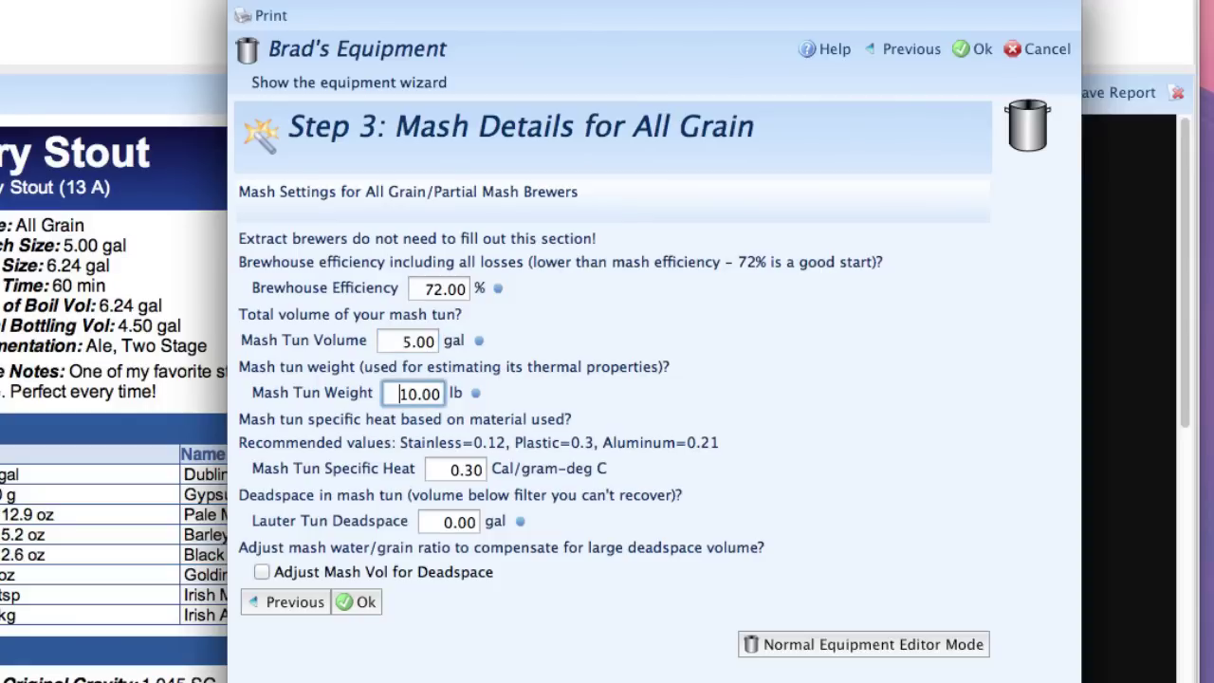
left_click(403, 393)
left_click_drag(403, 392, 606, 385)
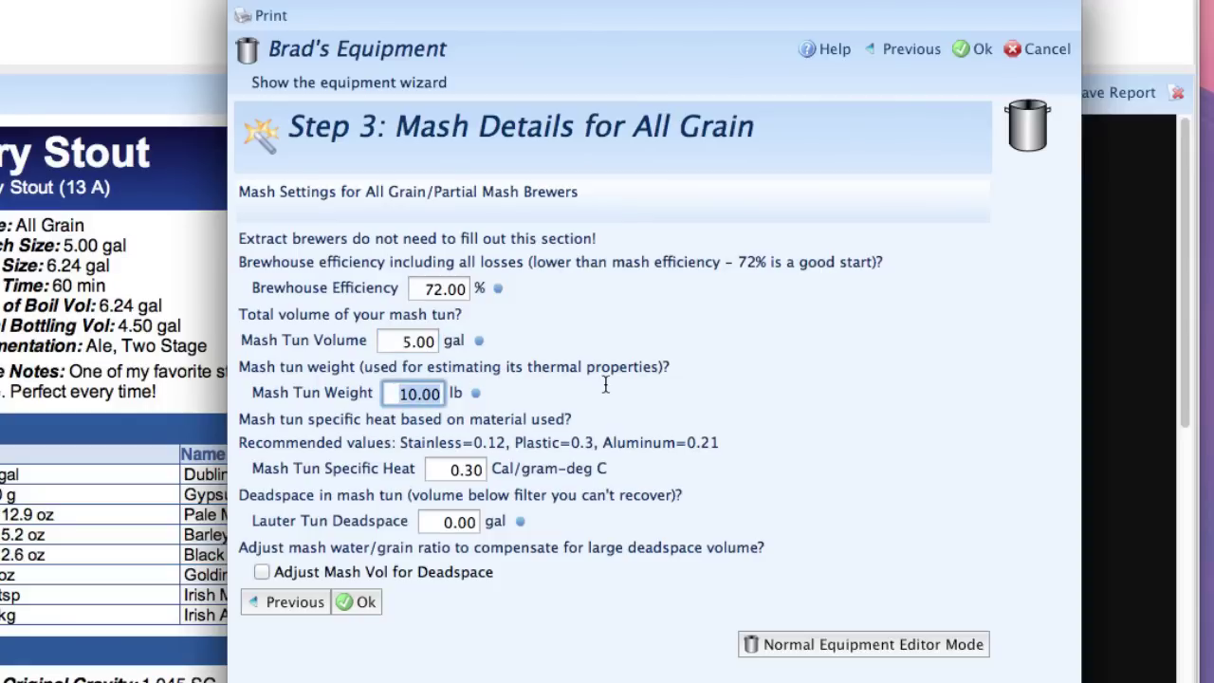
type("7")
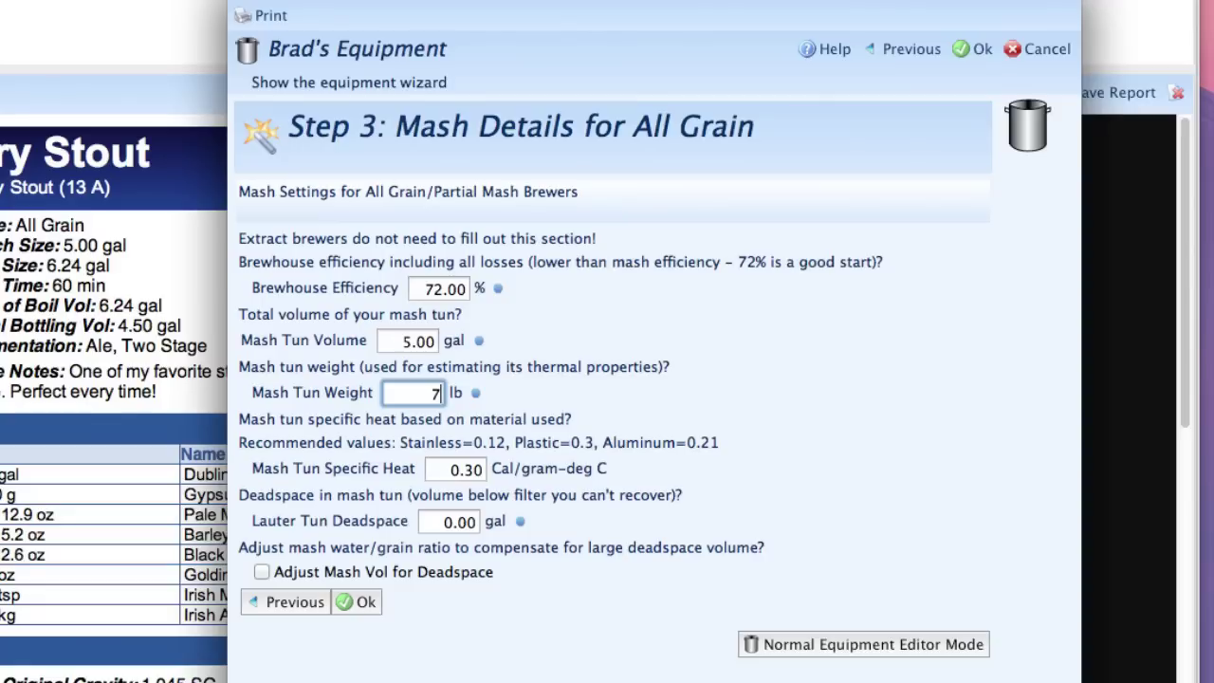
key("Tab")
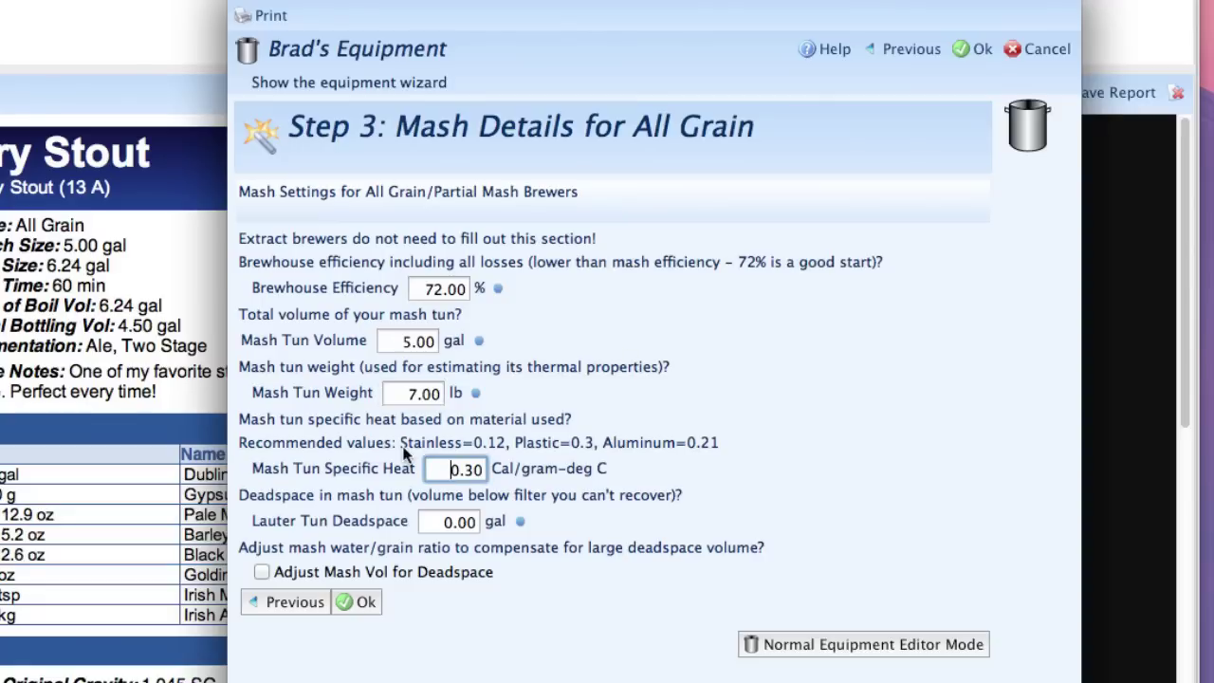
left_click_drag(444, 468, 520, 465)
type("0.3")
Set Lauter Tun Deadspace to 0.50 gal and check the Adjust Mash Vol for Deadspace tip
left_click(444, 521)
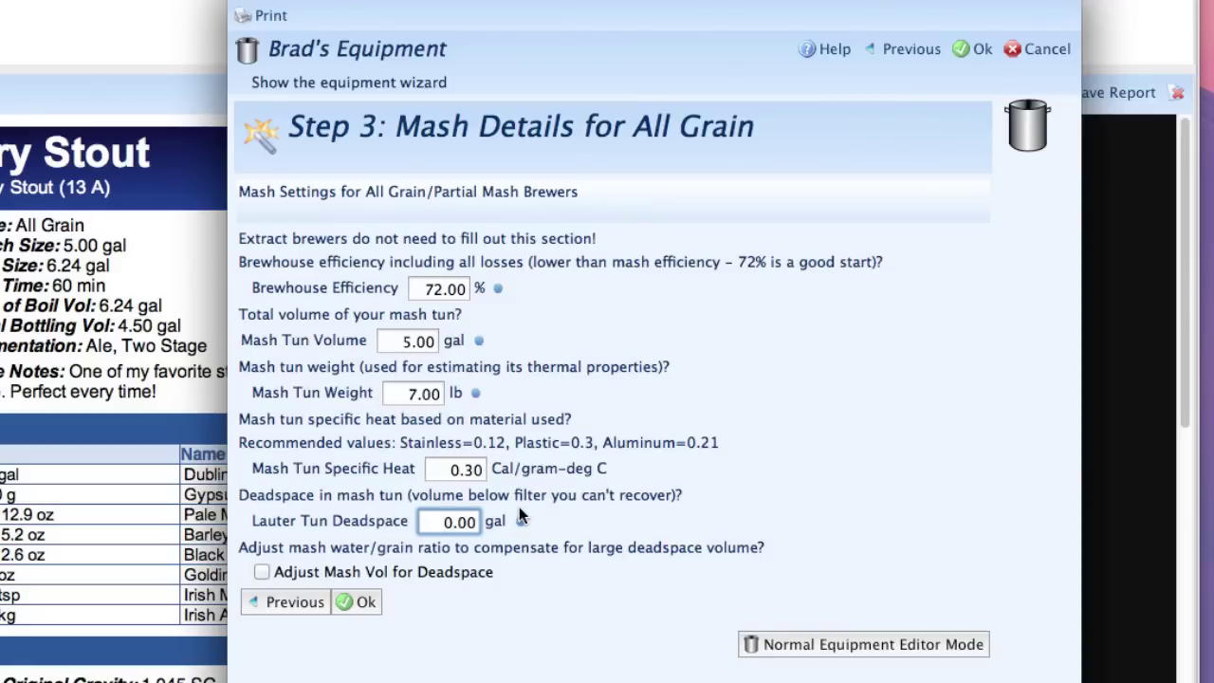
left_click_drag(444, 522, 503, 522)
type("0.5")
key("Tab")
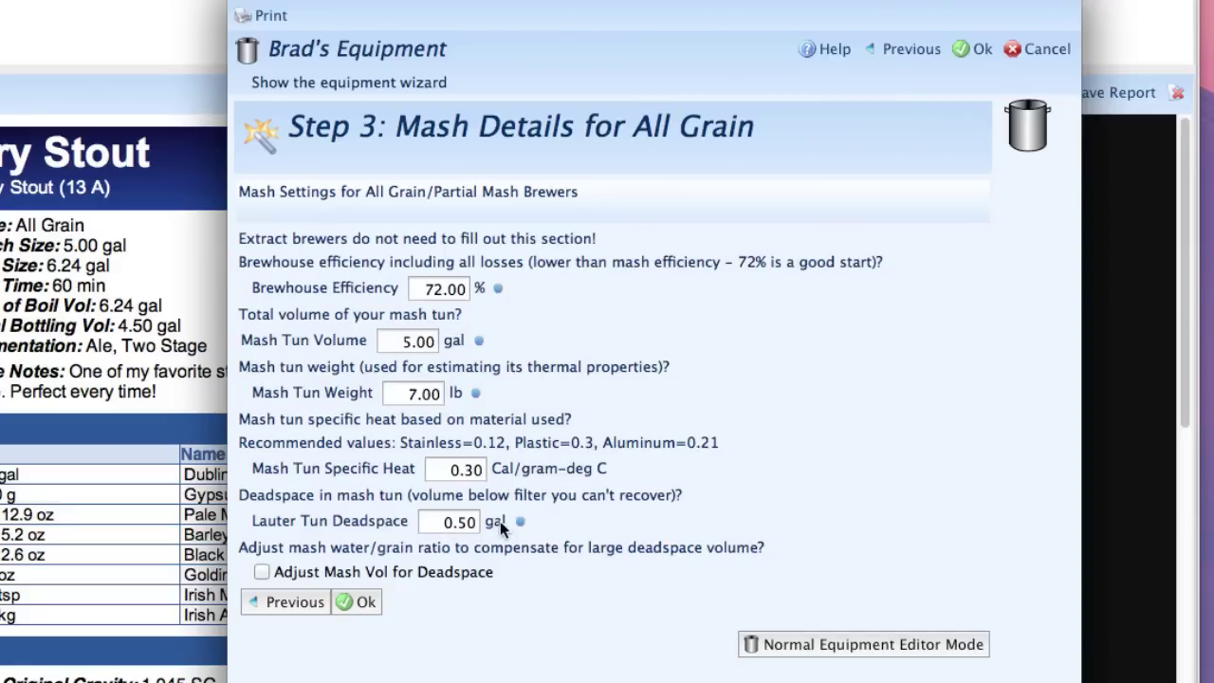
mouse_move(433, 575)
Finish the wizard and show the Equipment profiles list under Profiles
left_click(365, 603)
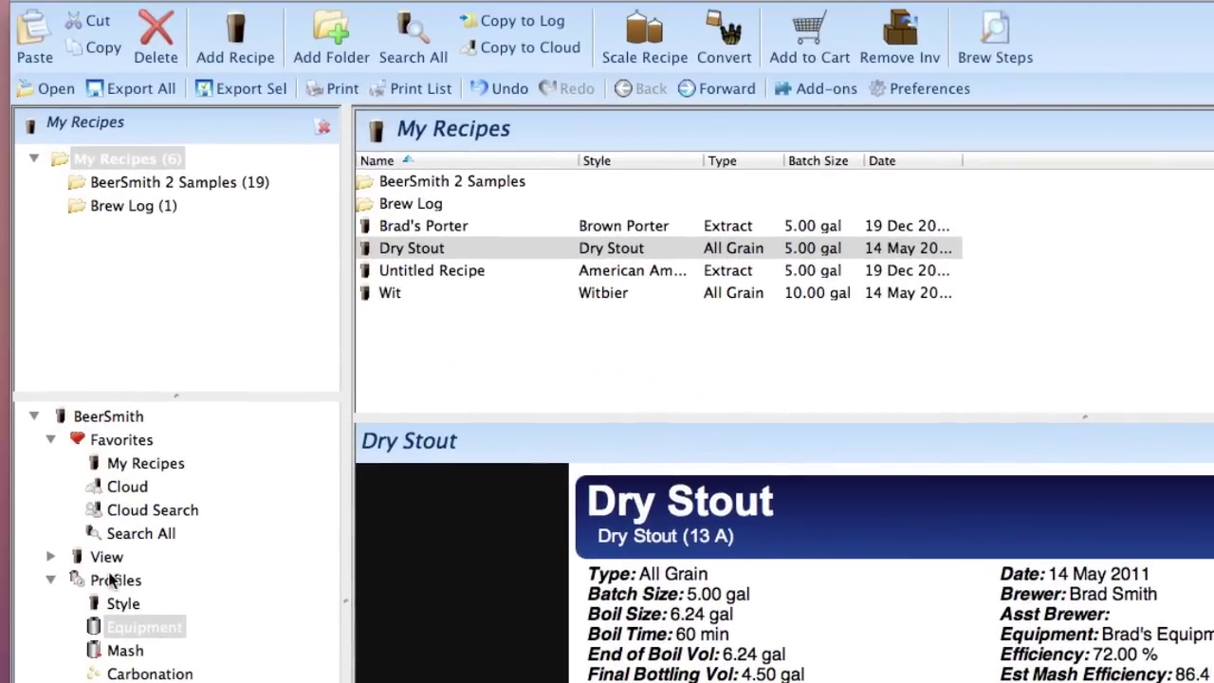
double_click(112, 580)
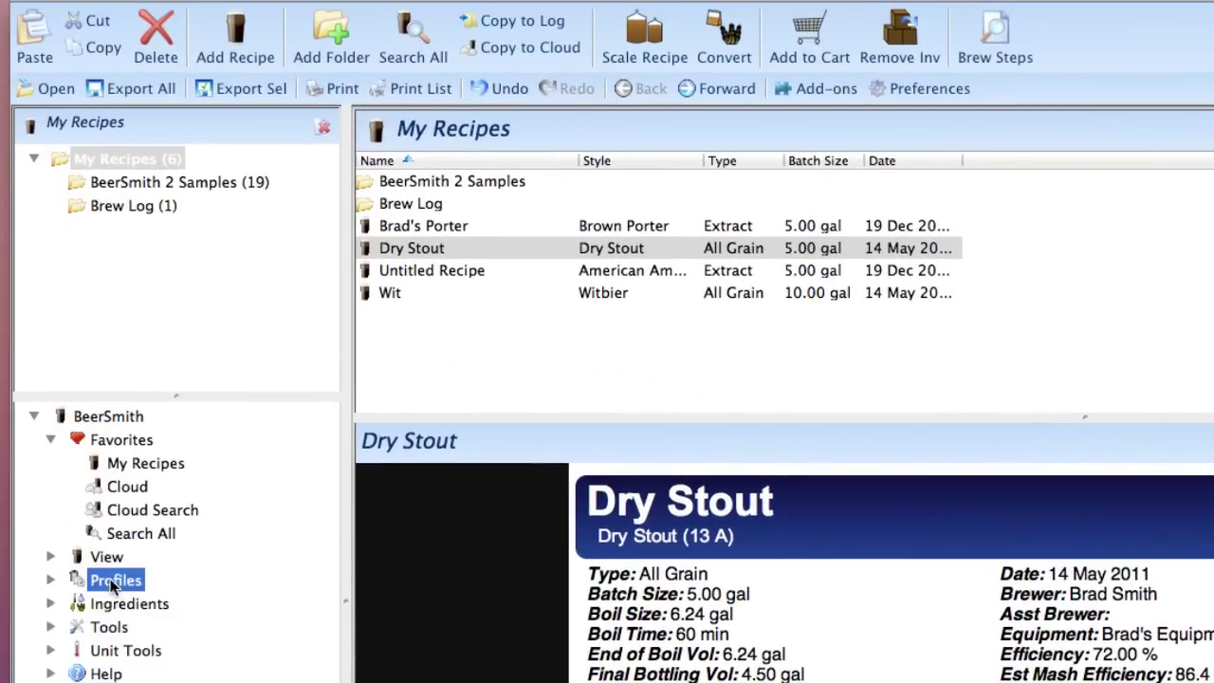
left_click(52, 580)
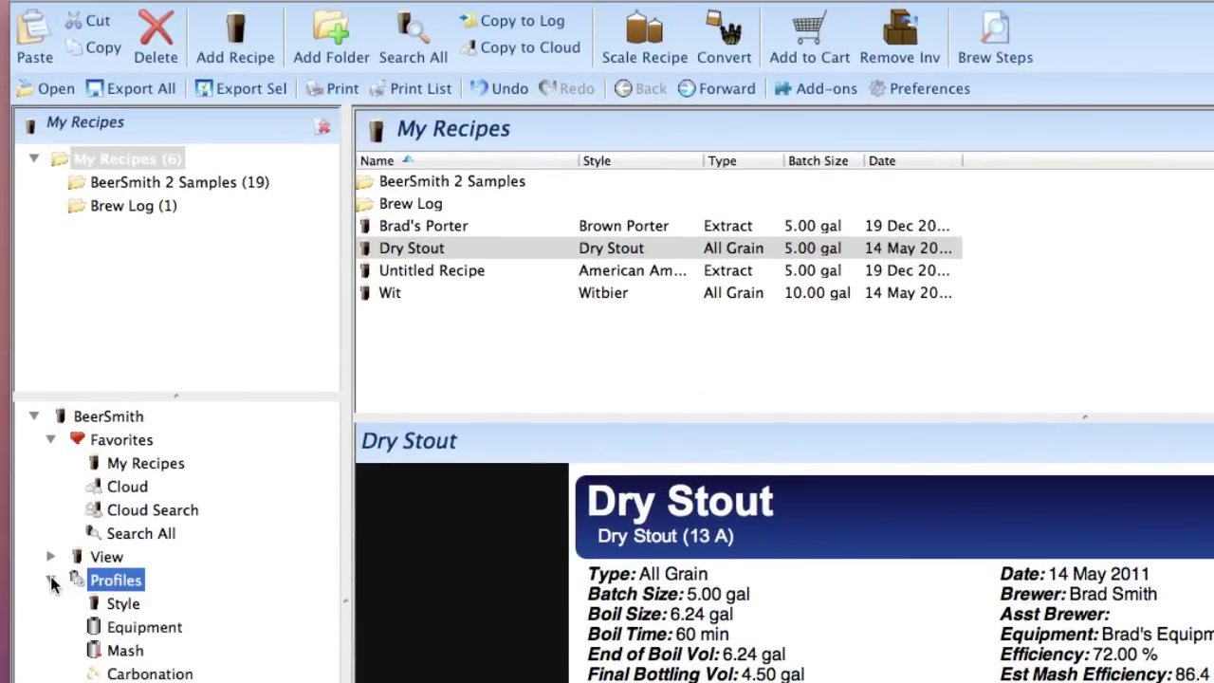
left_click(126, 634)
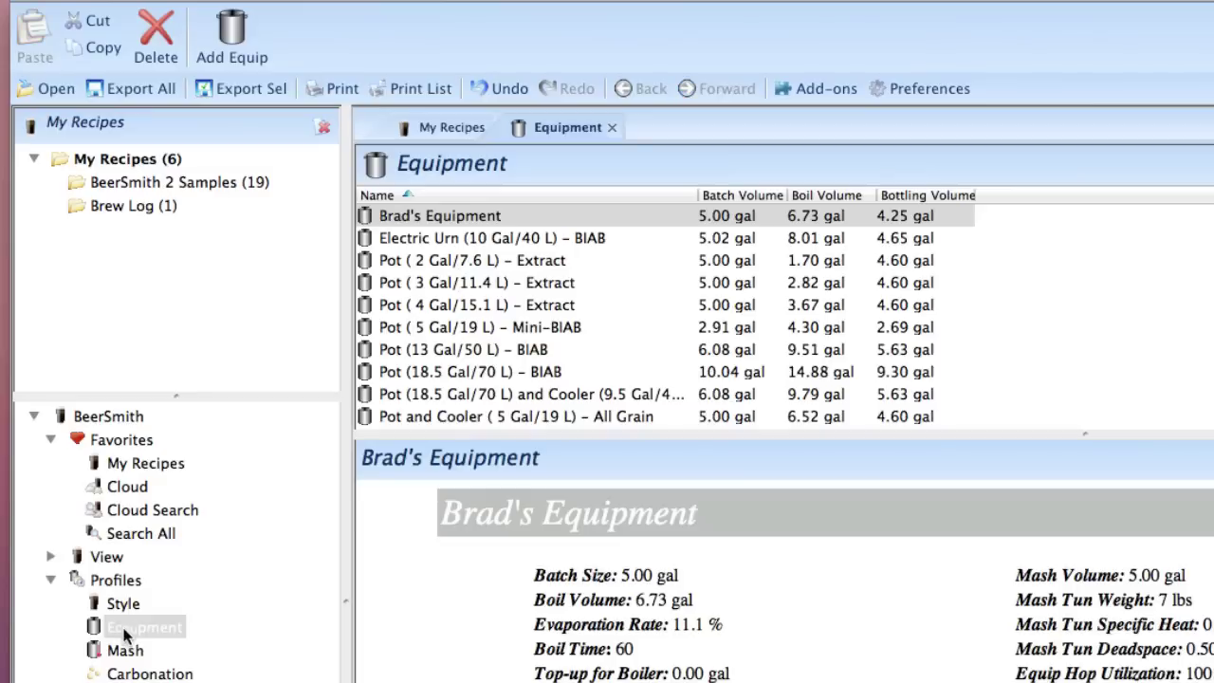
Review the Brad's Equipment profile settings, then close it without changes
left_click(462, 220)
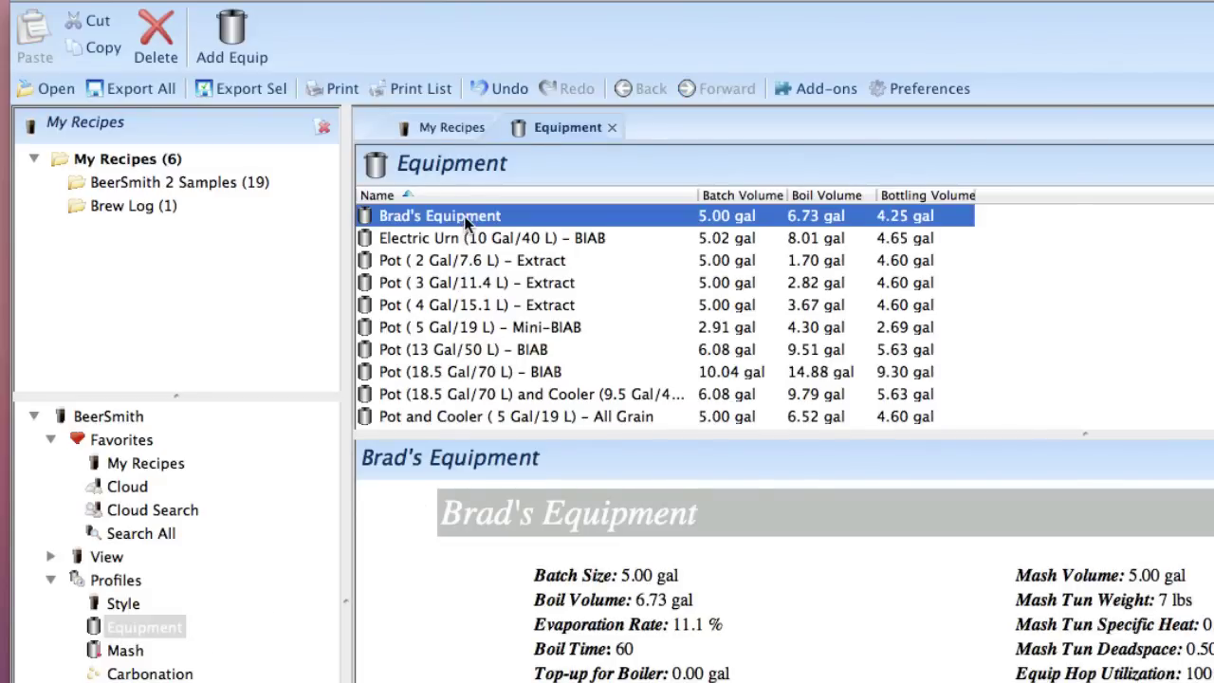
double_click(465, 218)
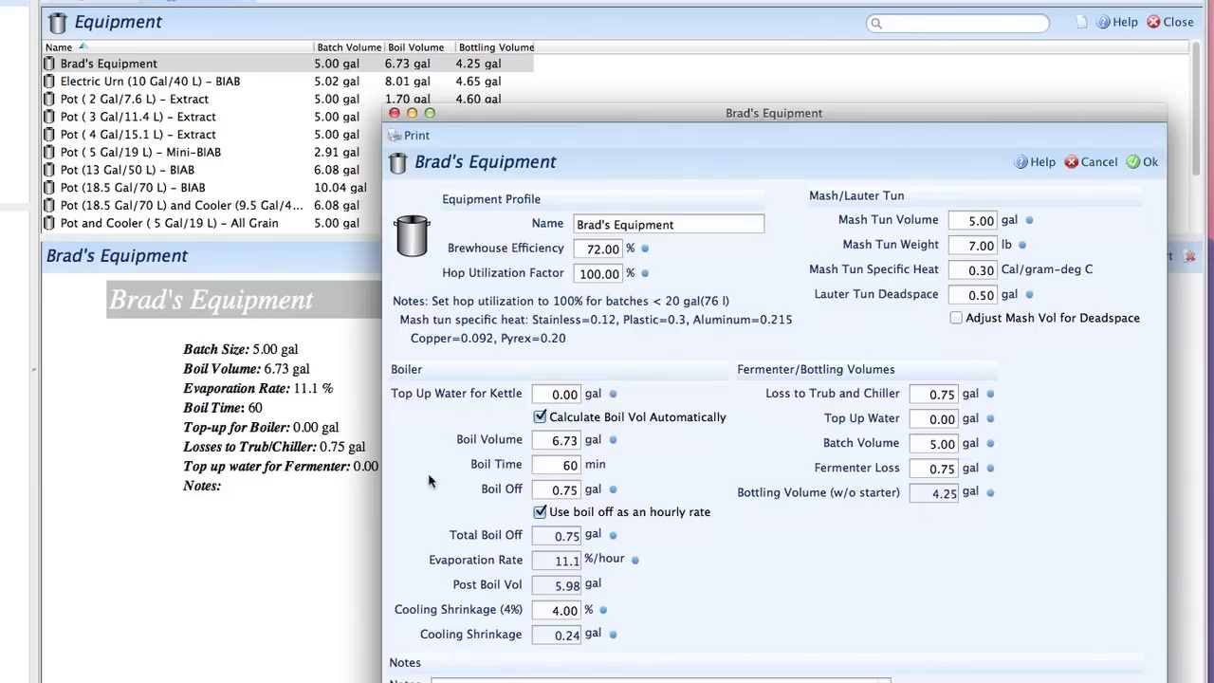
left_click(1078, 162)
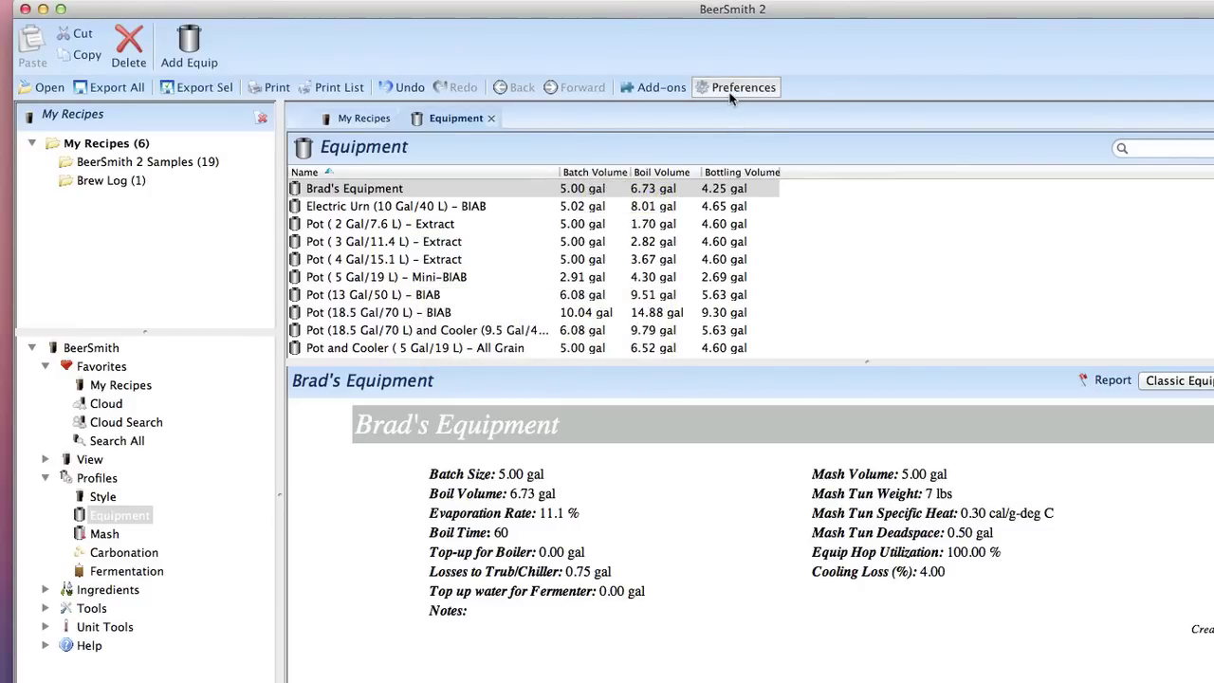
Make Brad's Equipment the default equipment profile in the Brewing preferences
left_click(731, 91)
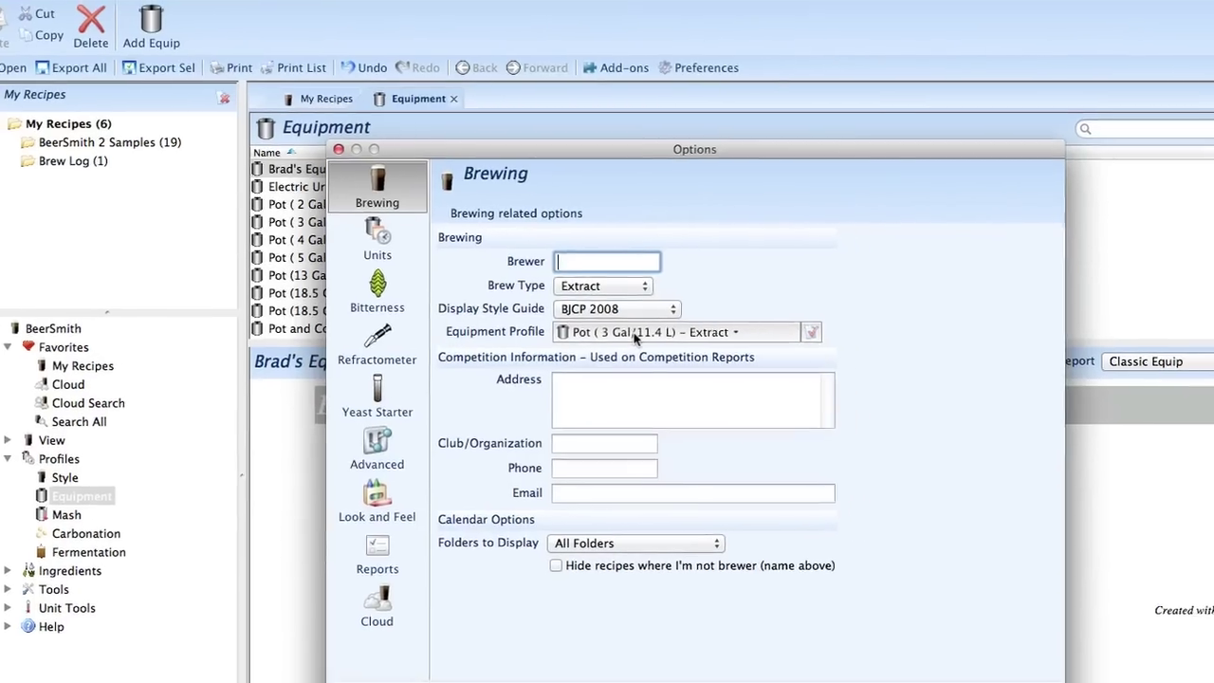
left_click(670, 353)
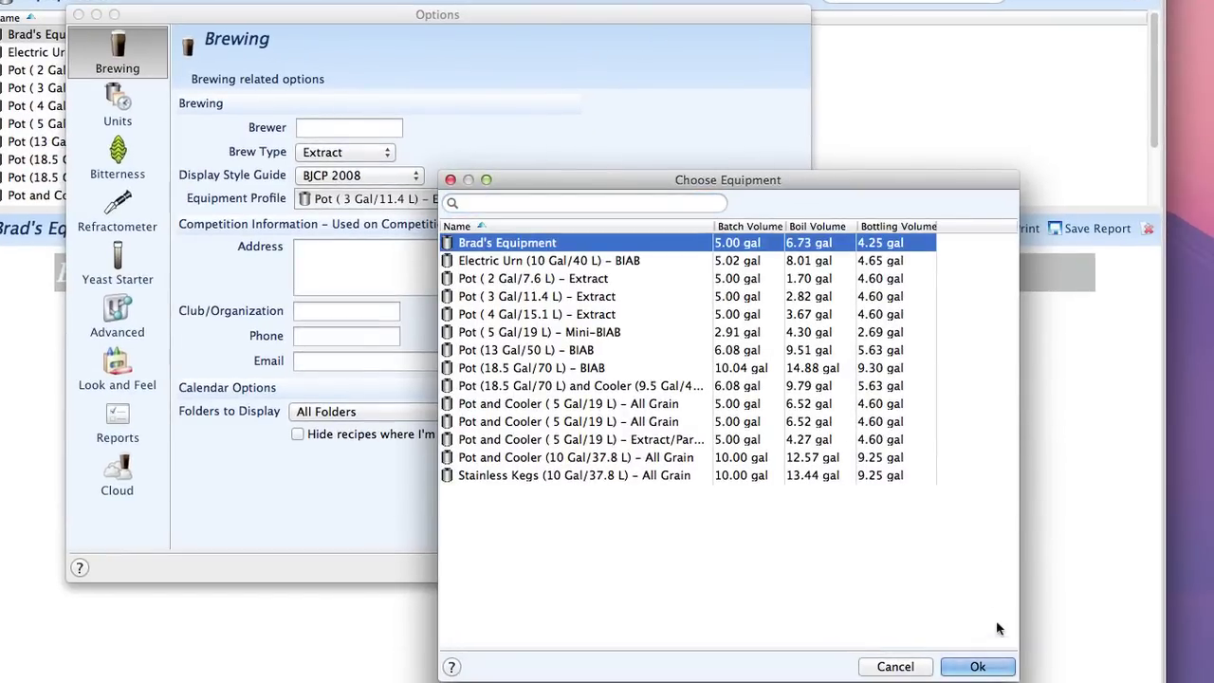
left_click(978, 666)
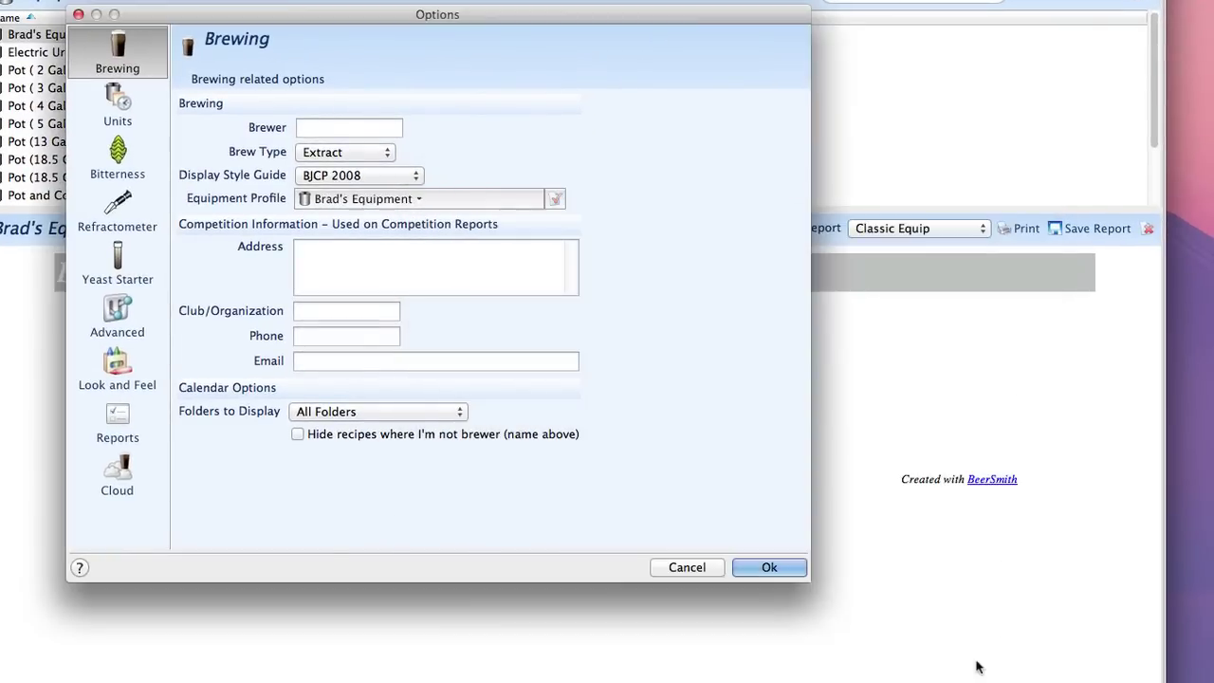
left_click(768, 567)
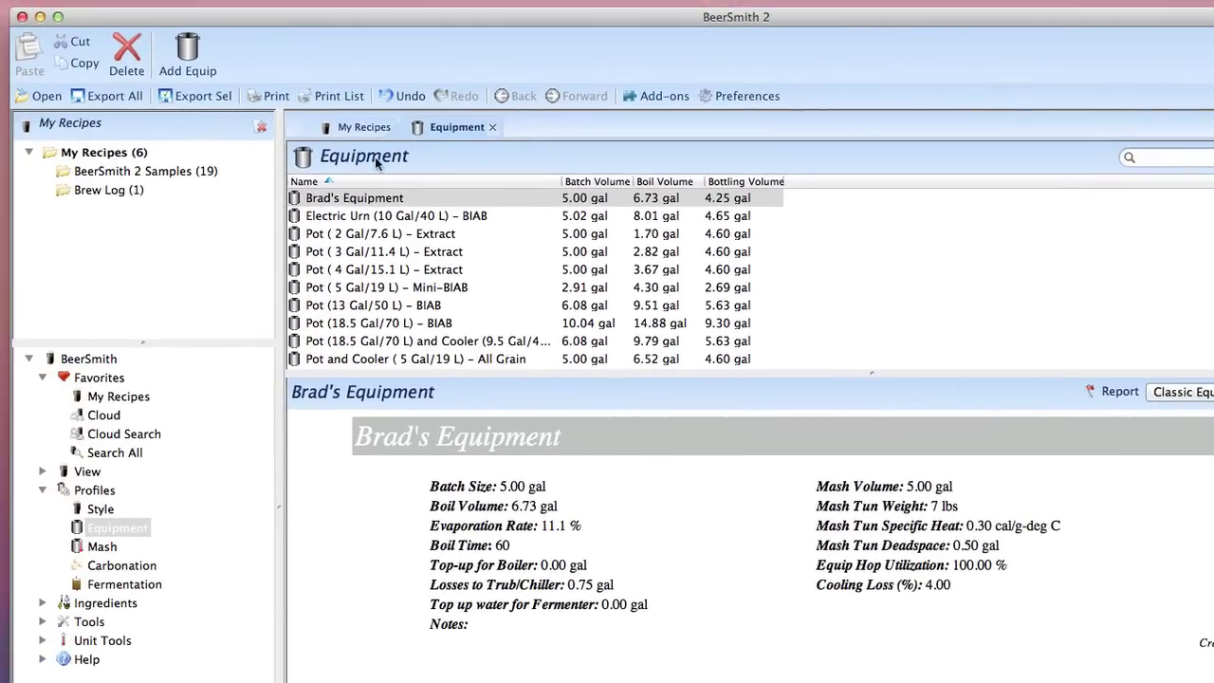
Verify the Untitled Recipe uses Brad's Equipment, then close it and return to My Recipes
left_click(358, 131)
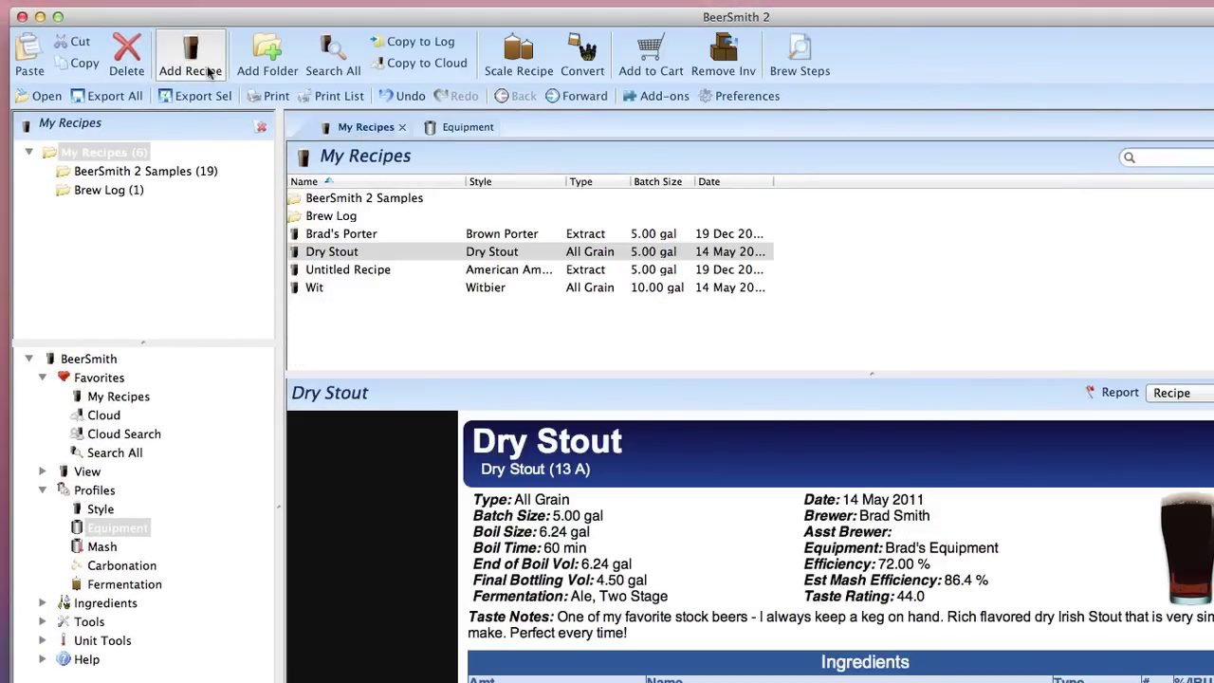
double_click(531, 269)
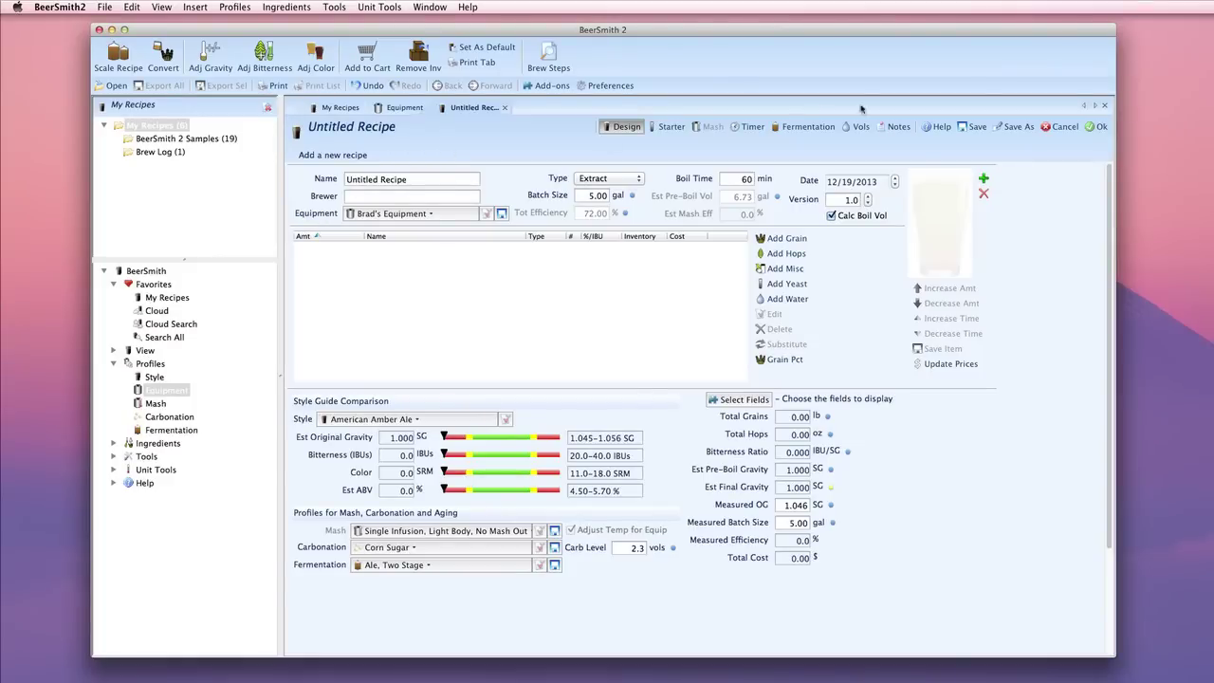
left_click(1063, 126)
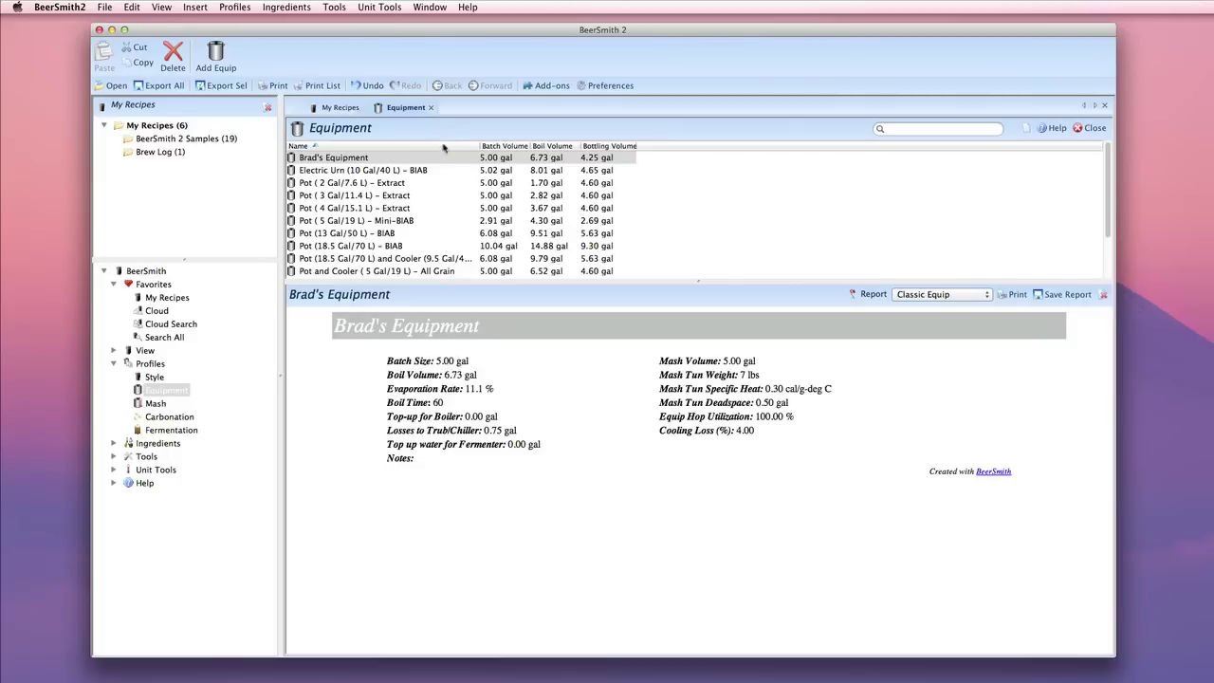
left_click(343, 110)
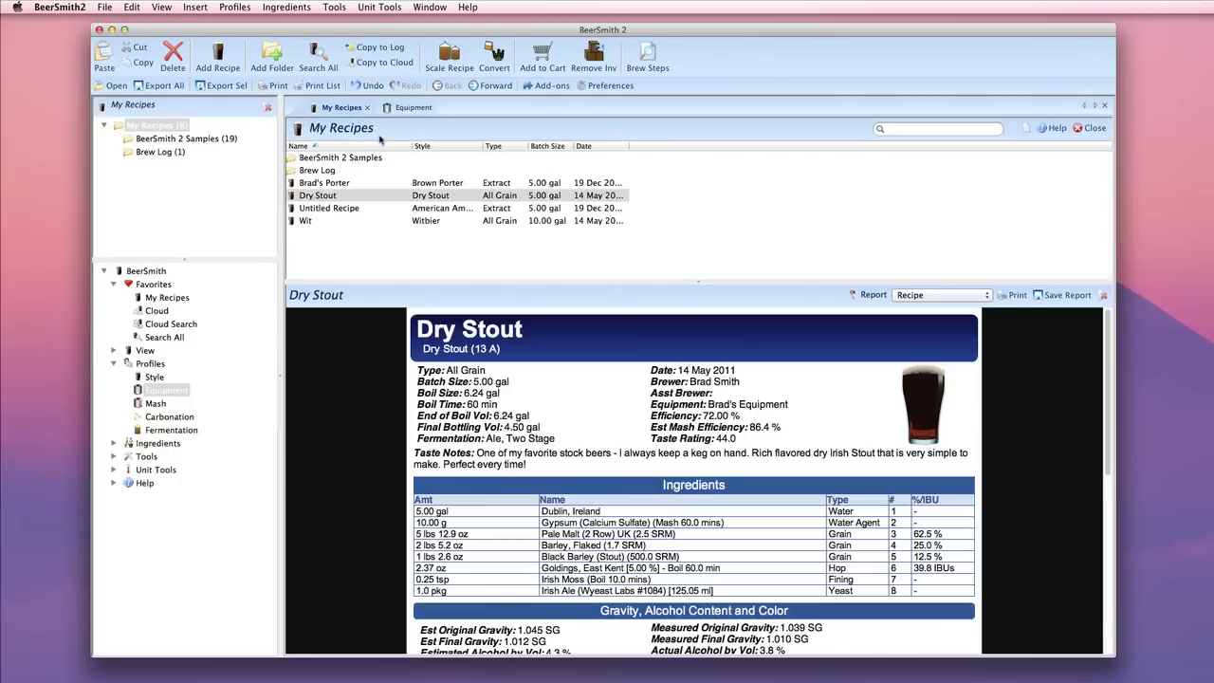